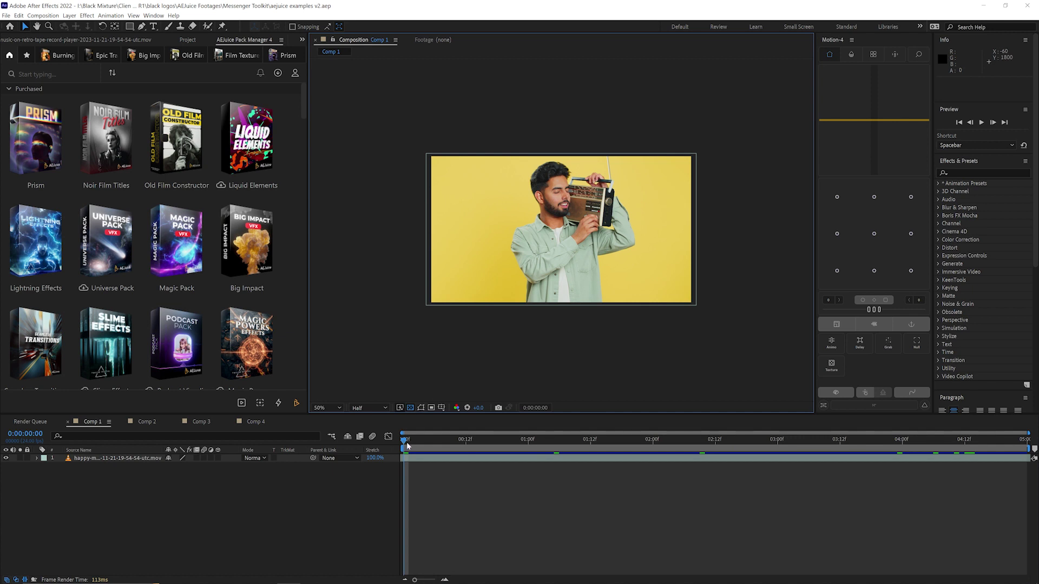
- Deselect the boombox clip and start downloading the Liquid Elements pack
left_click(462, 326)
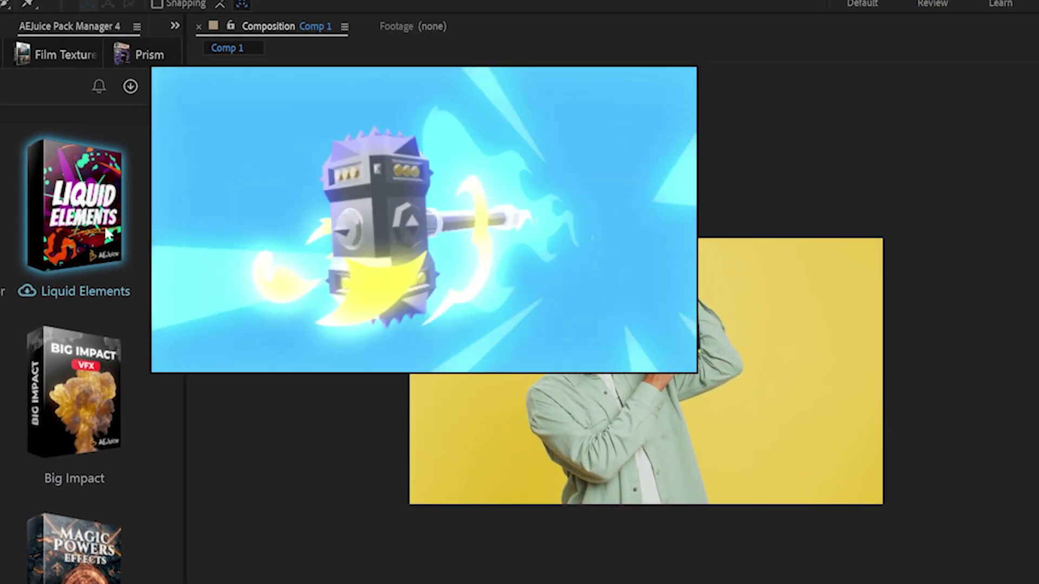
left_click(107, 234)
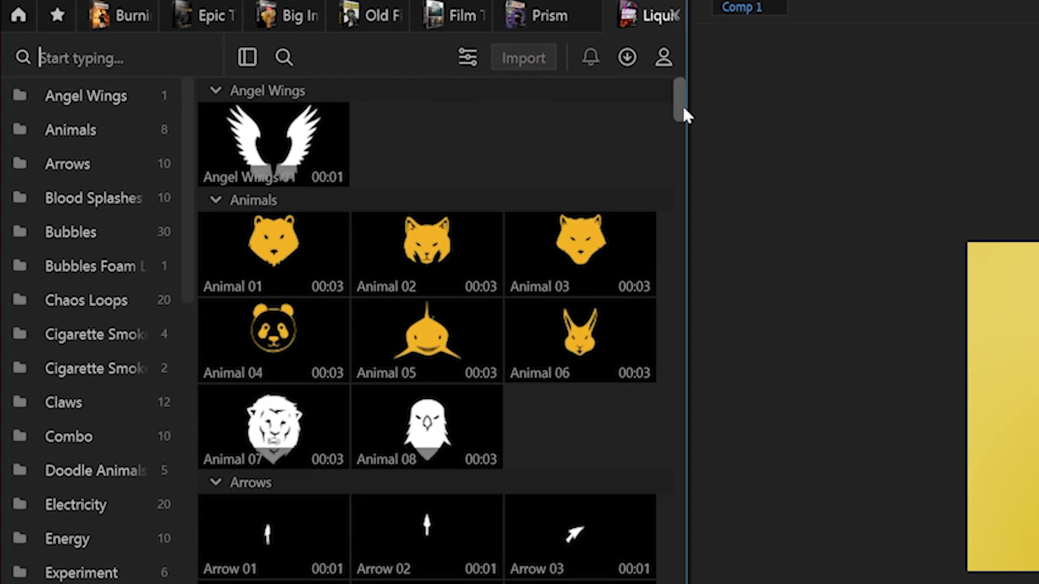
- Scroll to Explosions and drop Explosion 50 over the man with the boombox in Comp 1
left_click_drag(683, 107, 681, 191)
scroll(385, 449, "down", 10)
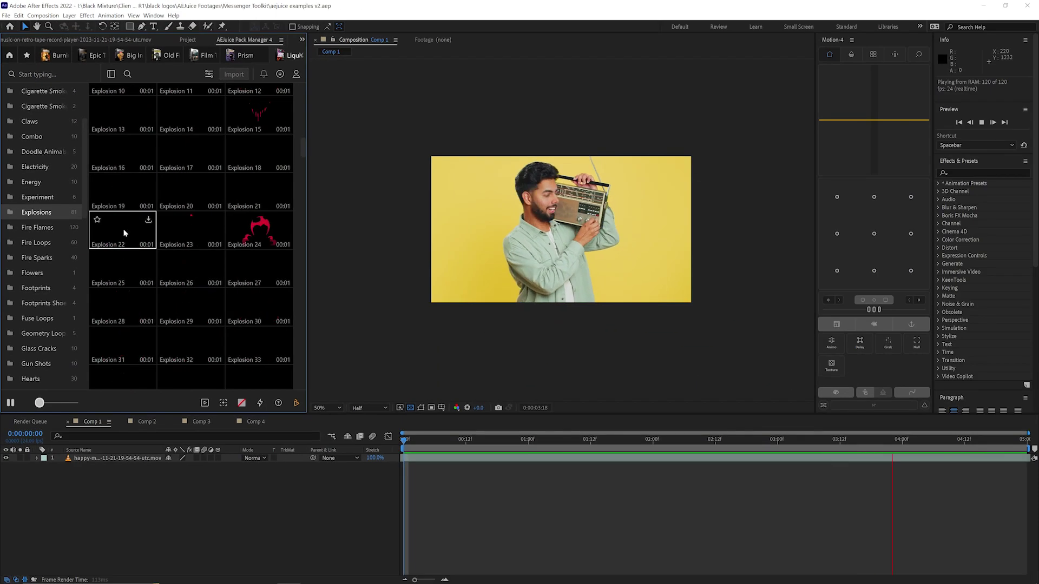
scroll(193, 131, "down", 5)
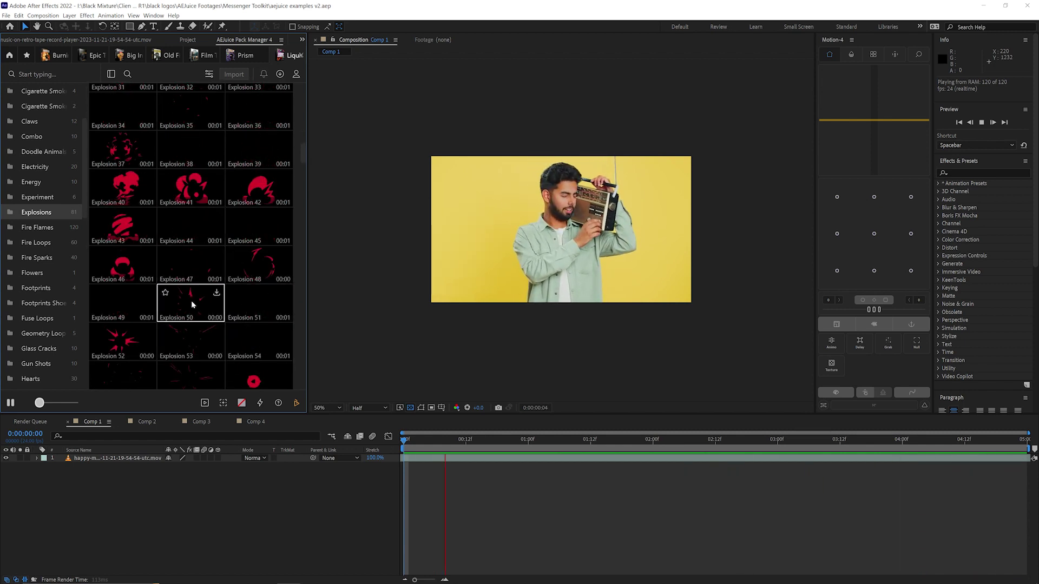
left_click_drag(190, 307, 469, 268)
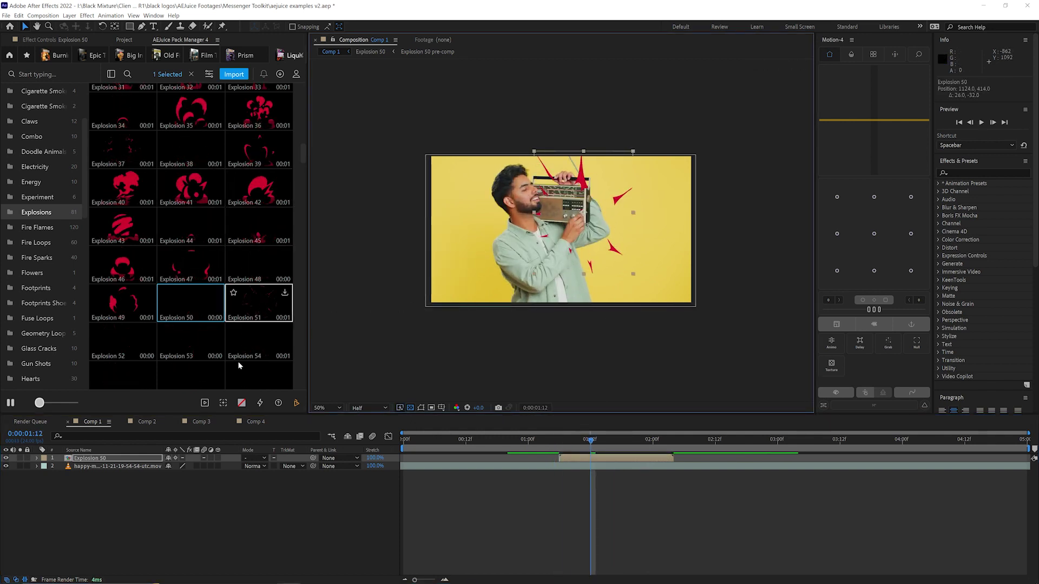
scroll(243, 356, "down", 3)
scroll(211, 264, "down", 15)
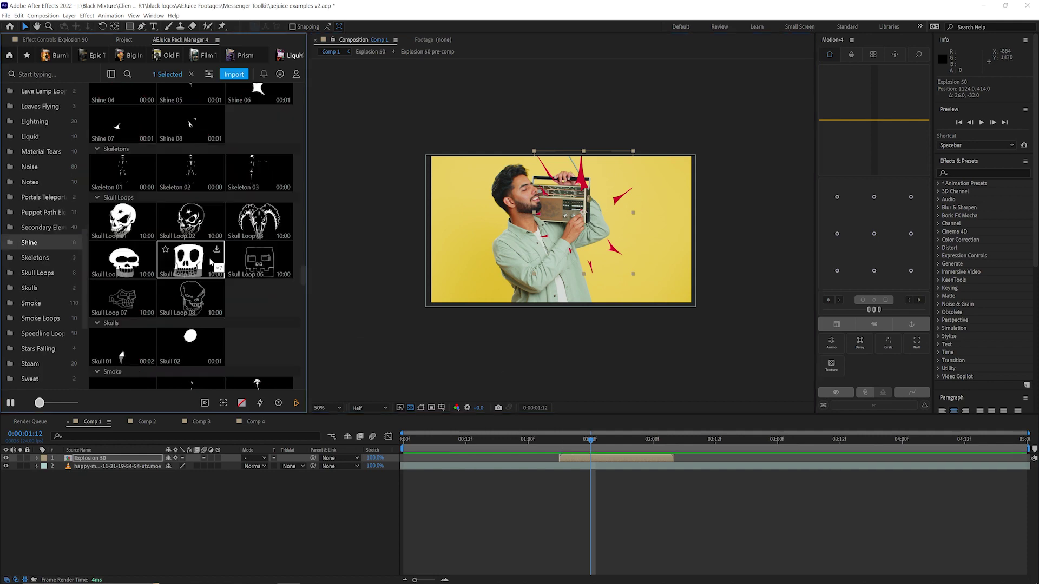
scroll(211, 263, "down", 15)
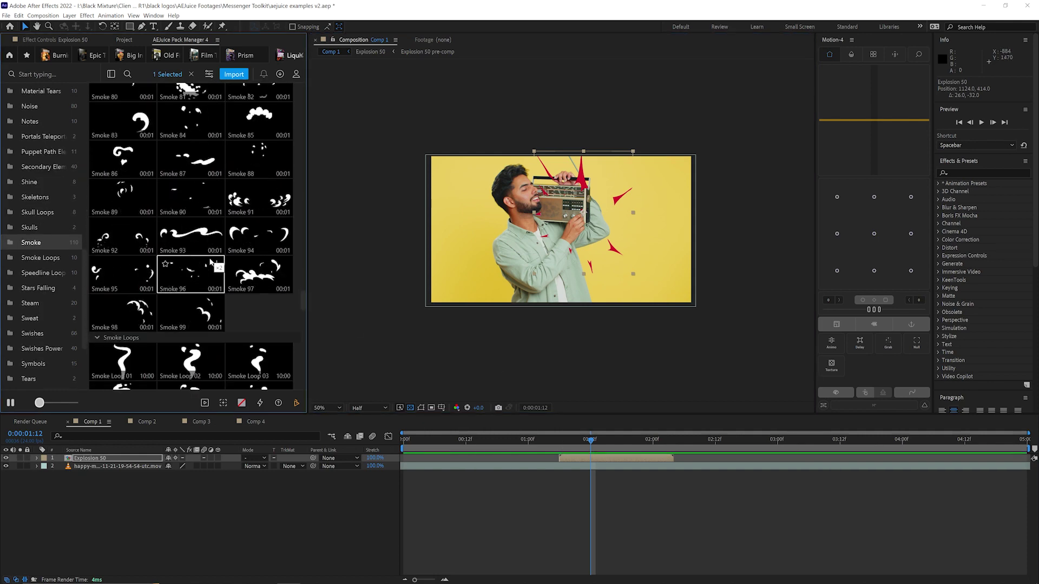
- Browse the Old Film Constructor categories: Film Assets, Burns, Frames 4x3, Grains, Transitions and Looks
scroll(189, 266, "down", 5)
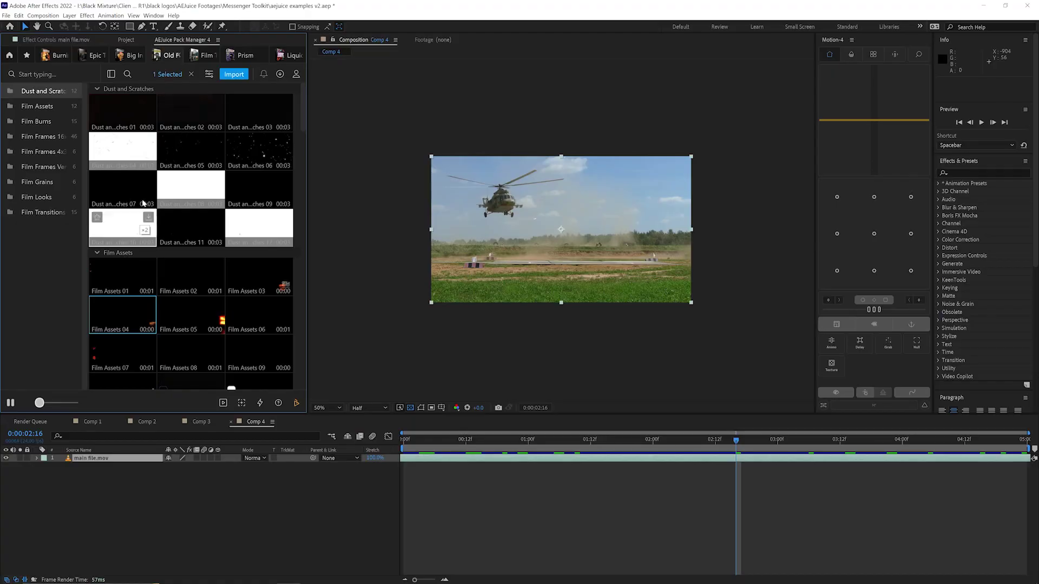
scroll(261, 203, "down", 3)
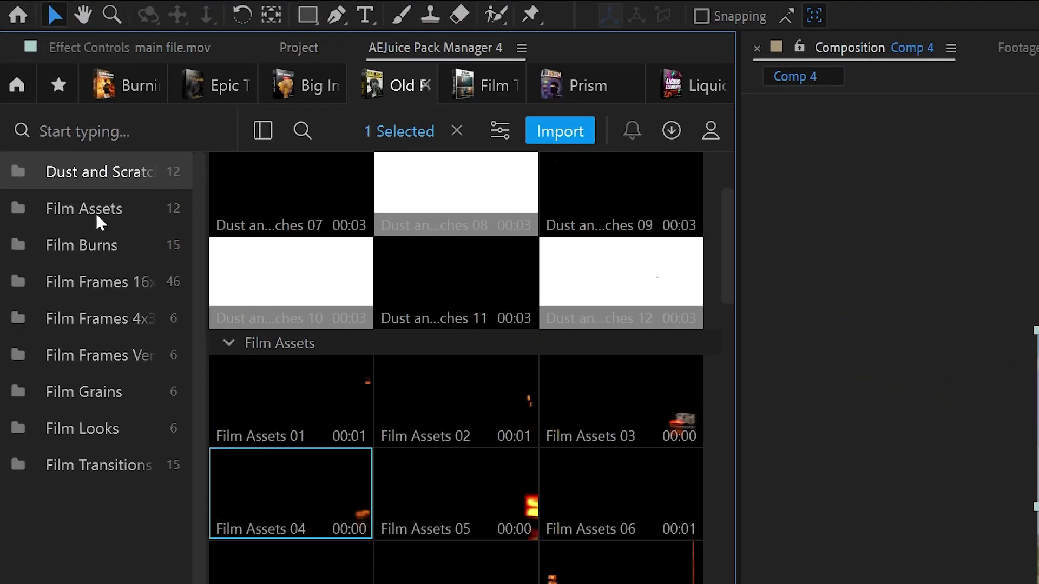
left_click(108, 213)
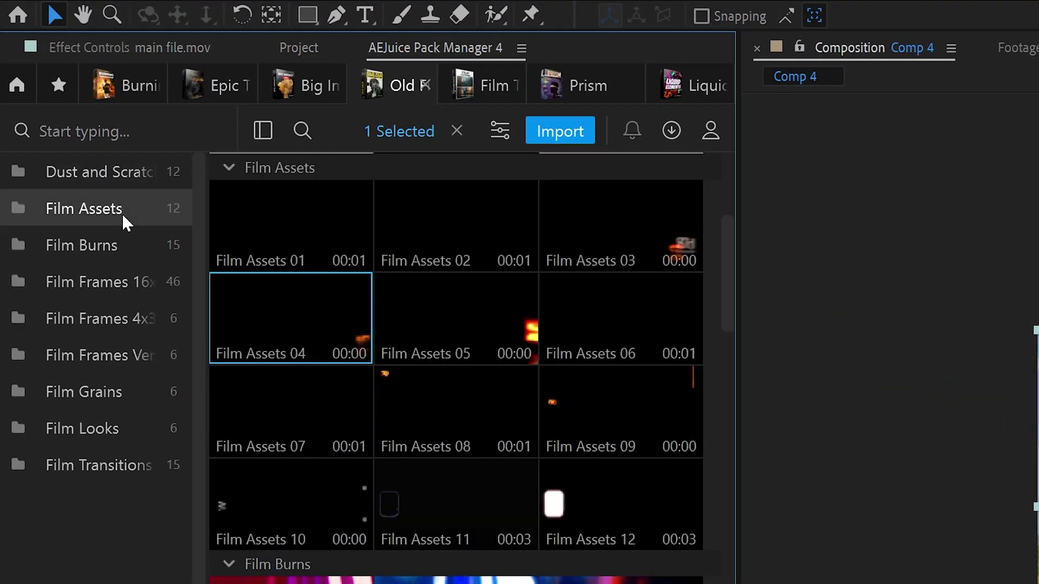
left_click(81, 249)
left_click(130, 319)
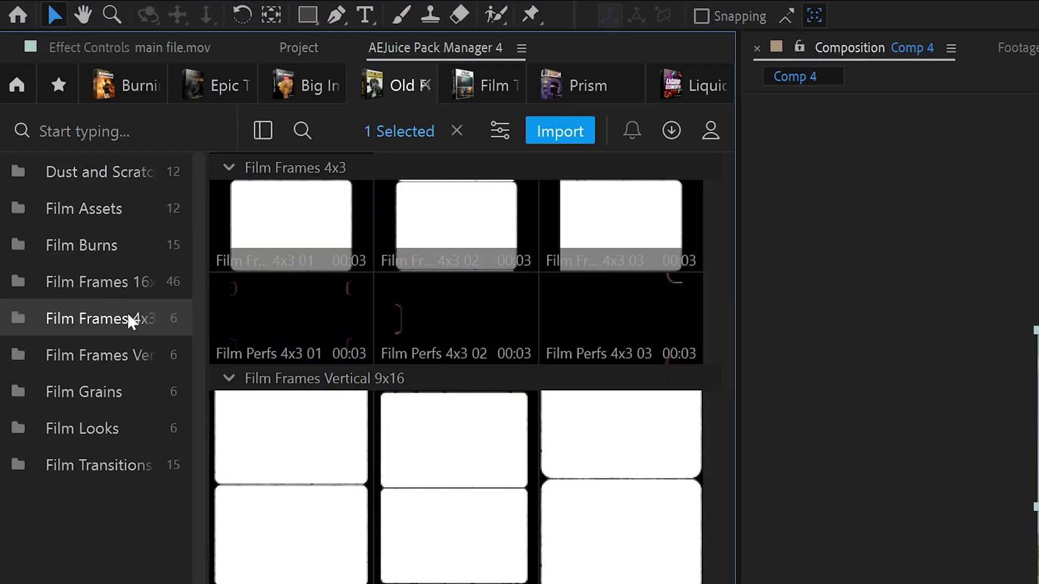
left_click(84, 398)
left_click(120, 468)
left_click(119, 430)
- Return to the start of the helicopter clip and preview it
scroll(316, 504, "up", 10)
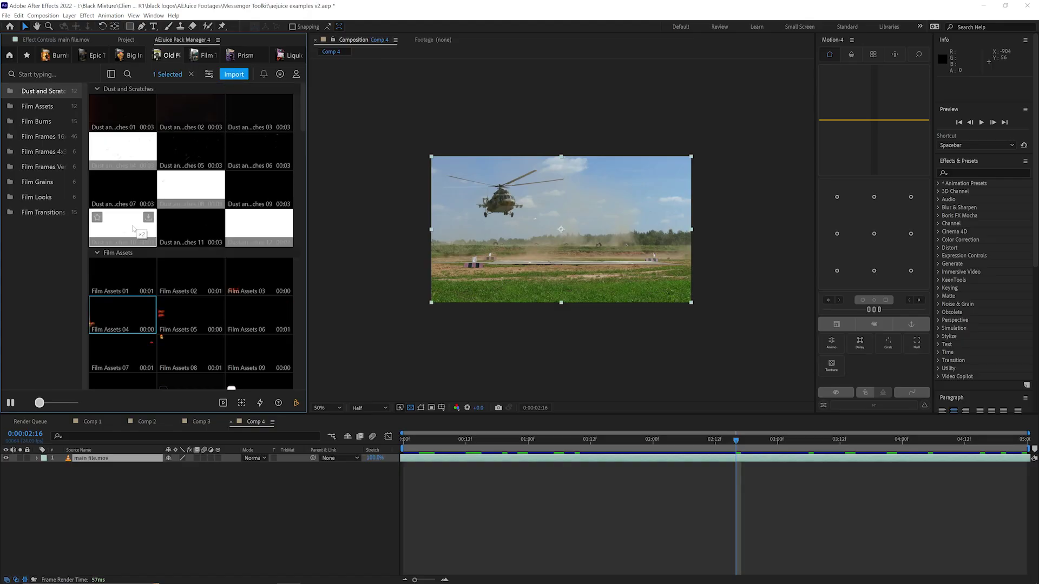
left_click_drag(405, 431, 430, 455)
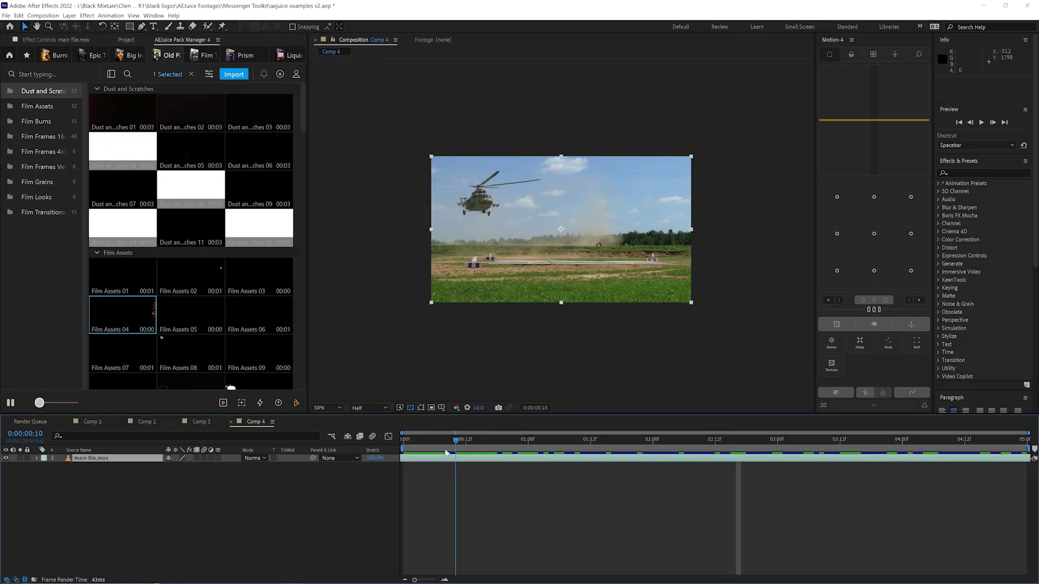
key("space")
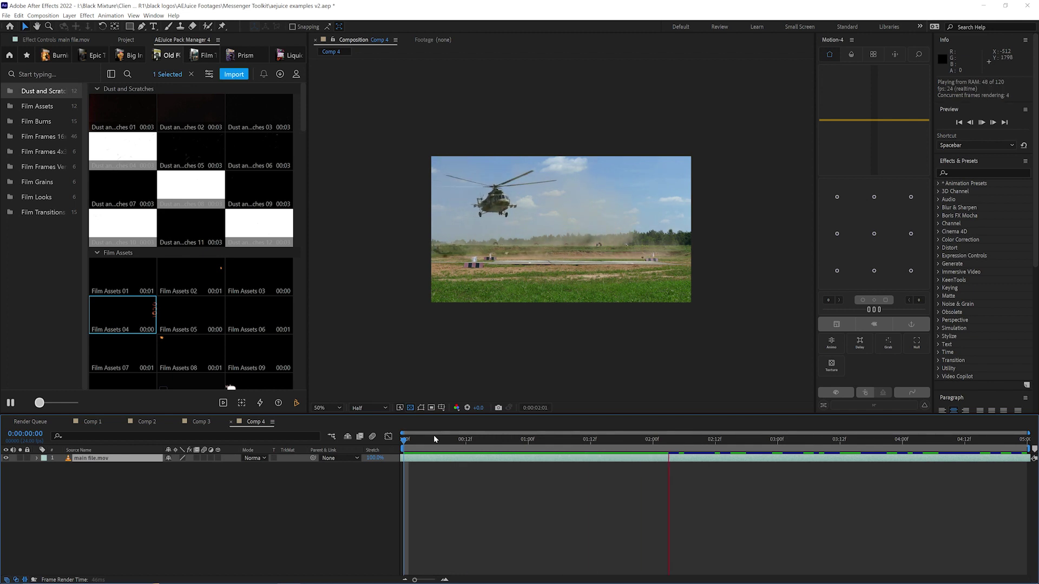
- Add Film Frame 4x3 01 and Film Perfs 4x3 01 to the helicopter clip, plus a black-and-white film look
scroll(189, 271, "down", 15)
left_click(134, 217)
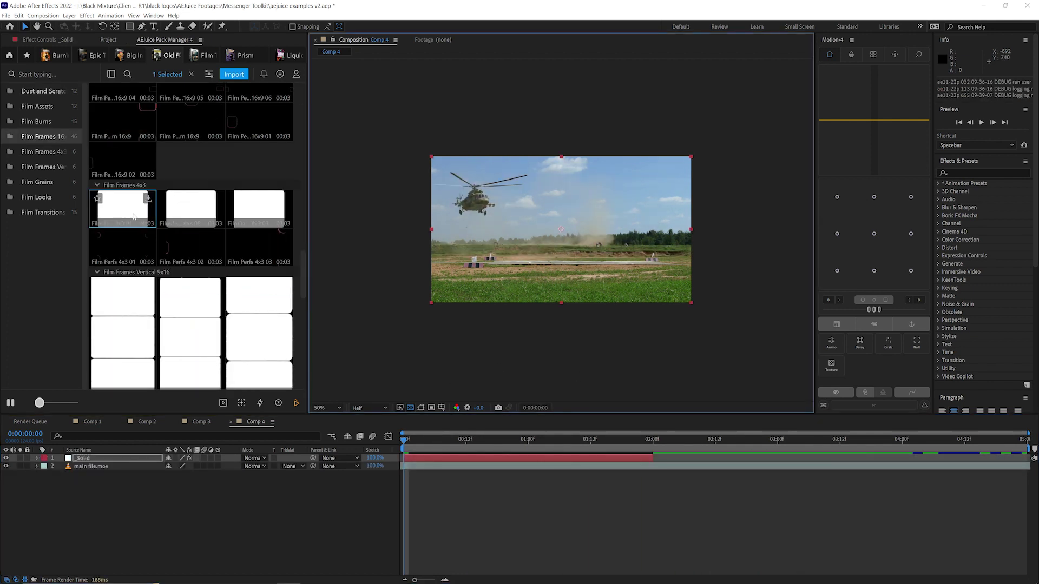
left_click_drag(157, 222, 577, 246)
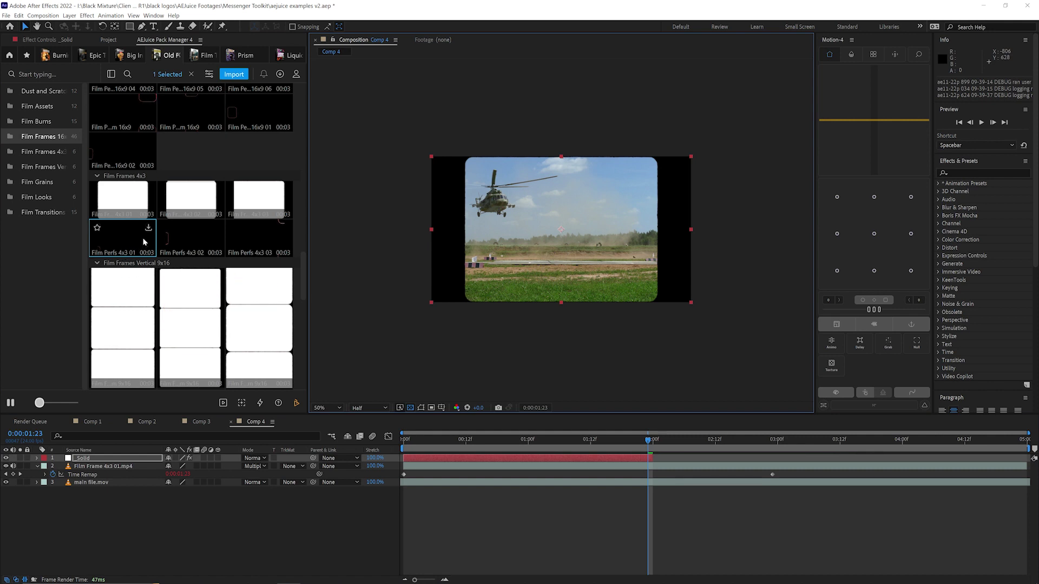
left_click_drag(144, 242, 525, 368)
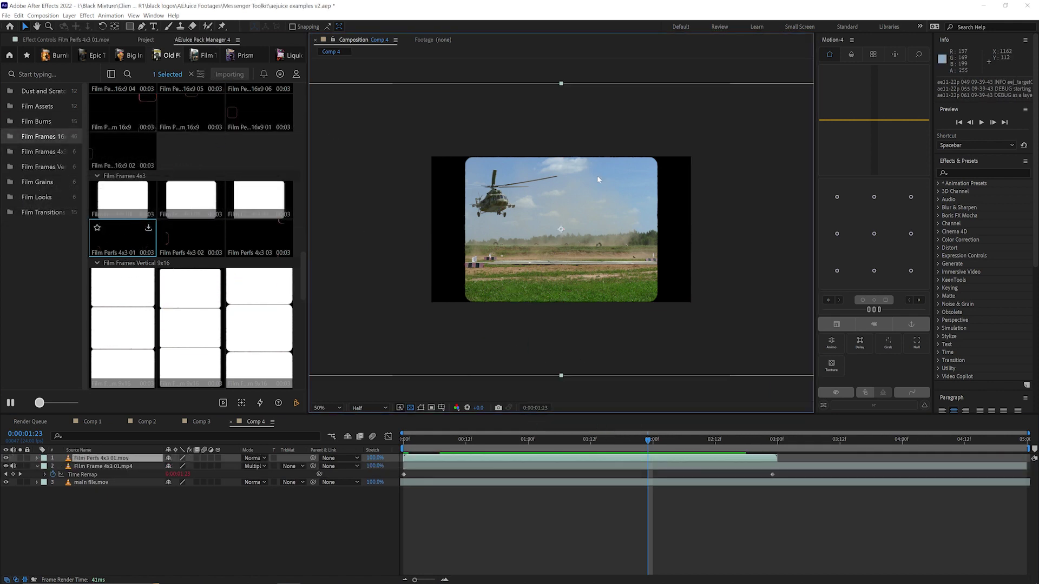
scroll(119, 297, "down", 10)
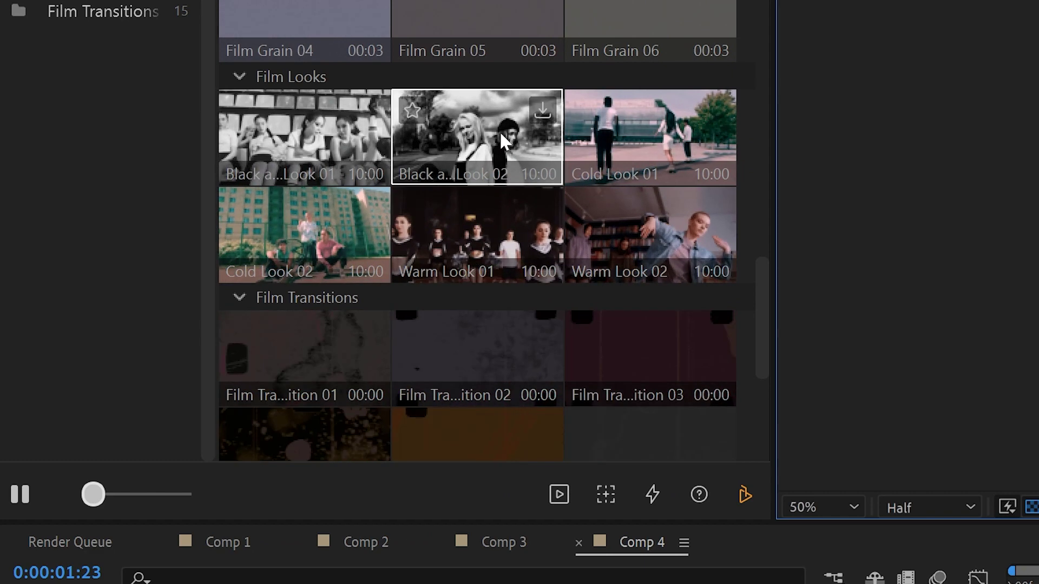
left_click(497, 131)
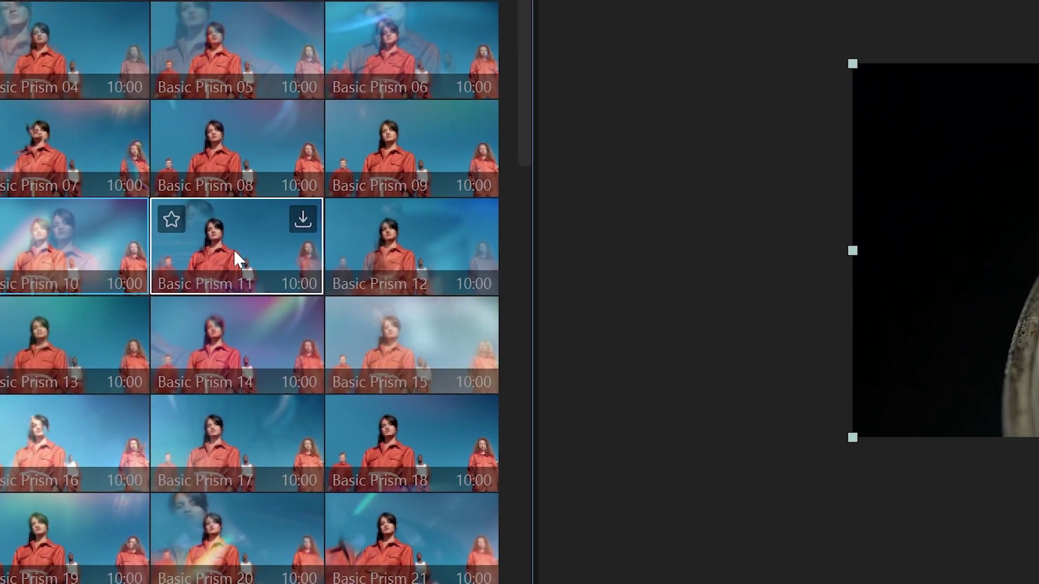
- Apply Basic Prism 11 to the pocket-watch footage in Comp 2 and preview the result
left_click_drag(509, 554, 1038, 583)
left_click_drag(607, 339, 676, 301)
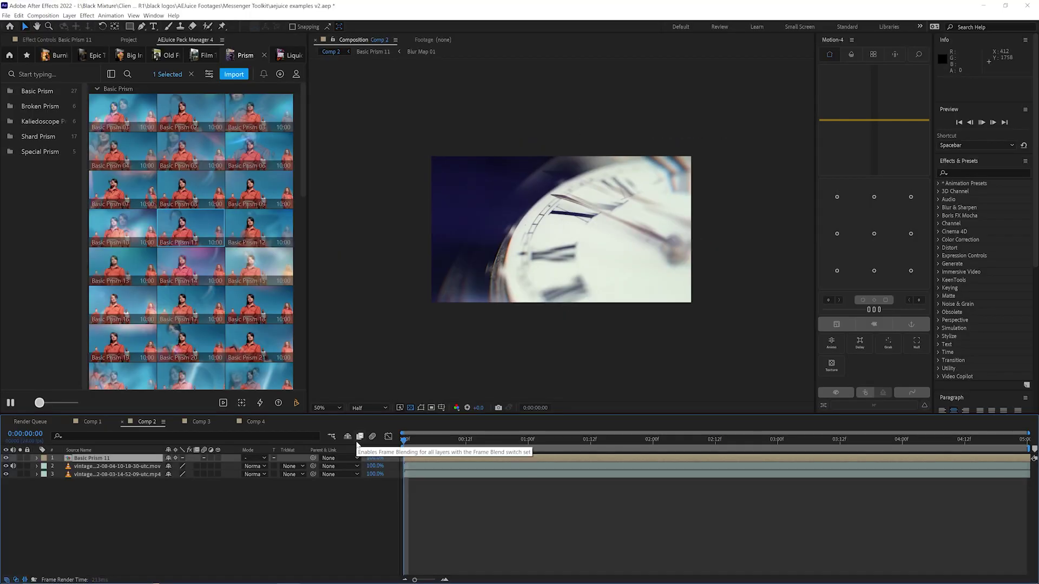
key("space")
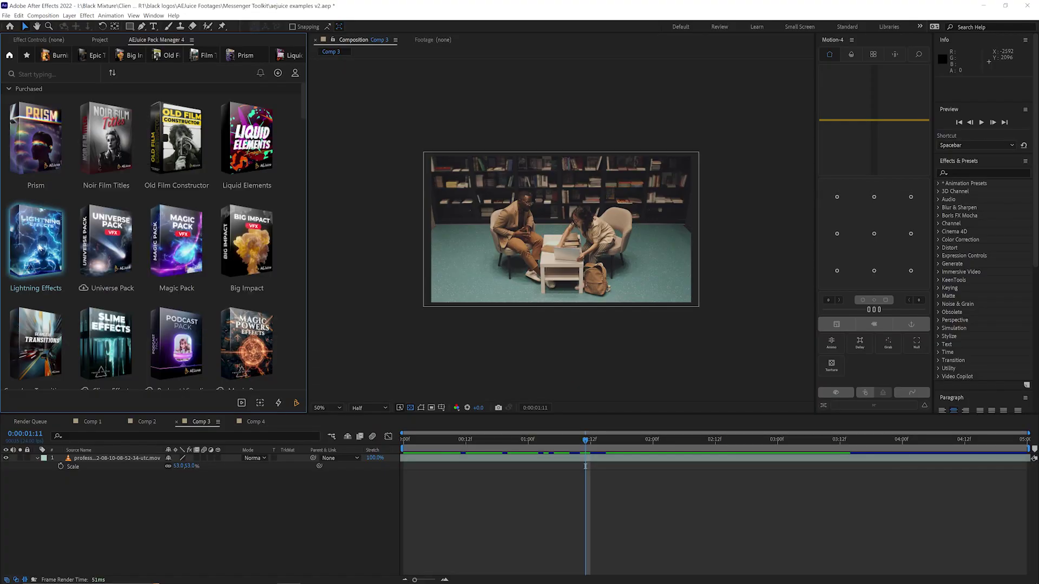
- Open the Lightning Effects pack and scroll through its Arcs and Neon Scenes assets
left_click(39, 247)
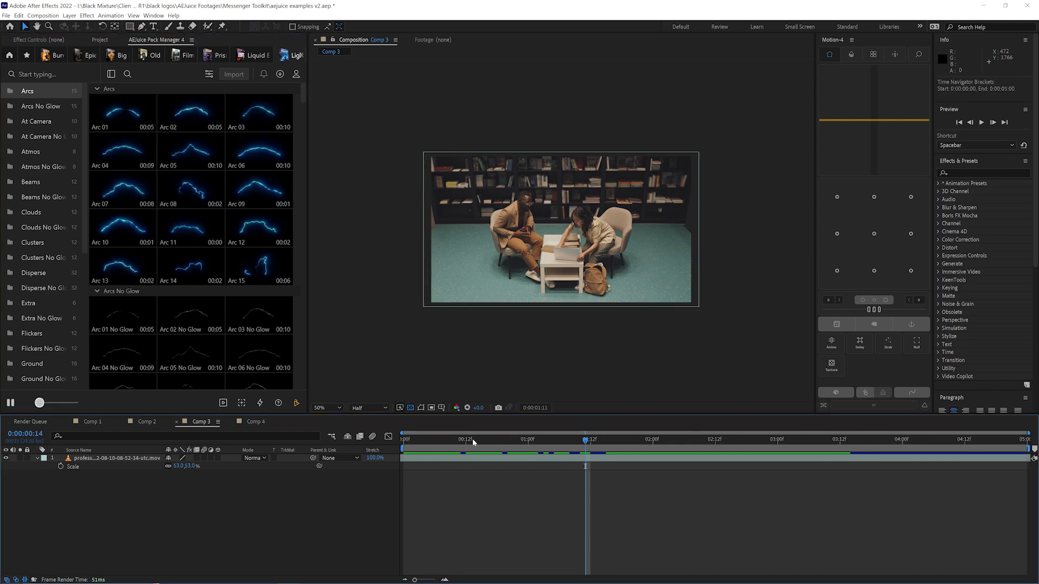
scroll(189, 243, "down", 10)
key("slash")
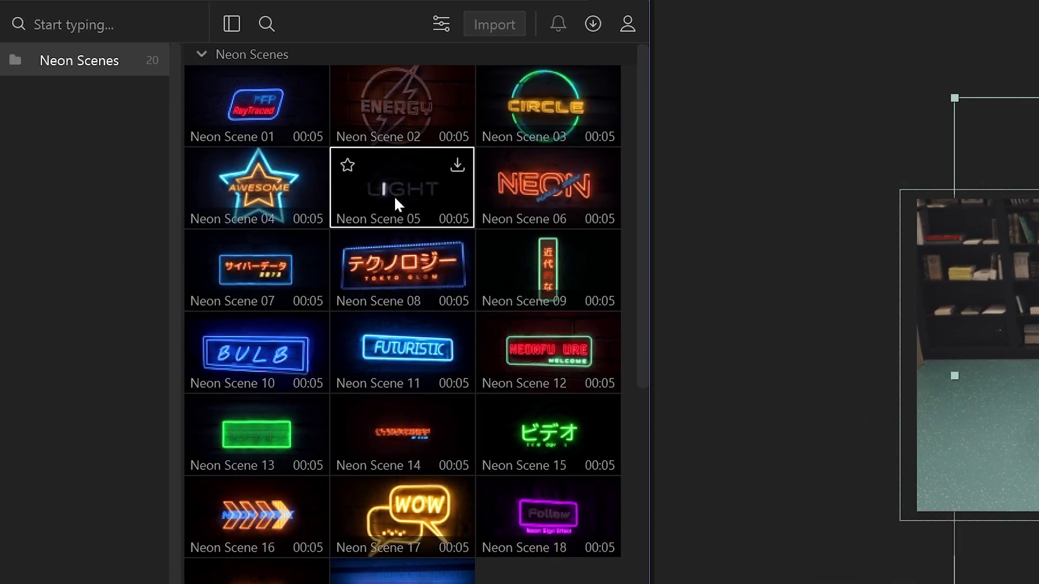
scroll(302, 319, "down", 2)
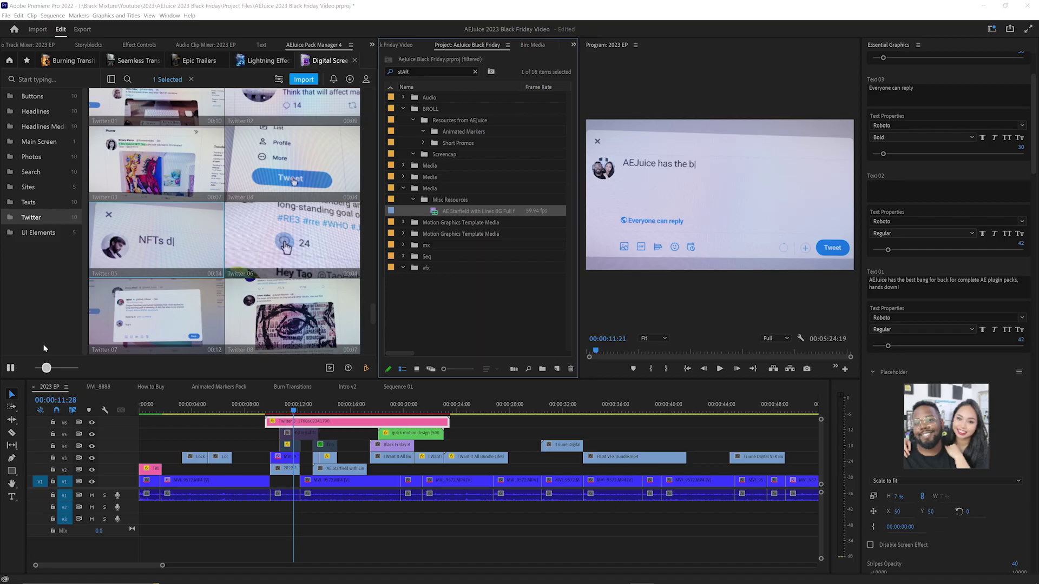
- Select the Twitter graphic's Text 01 field and scrub ahead to watch the post type out
left_click(904, 281)
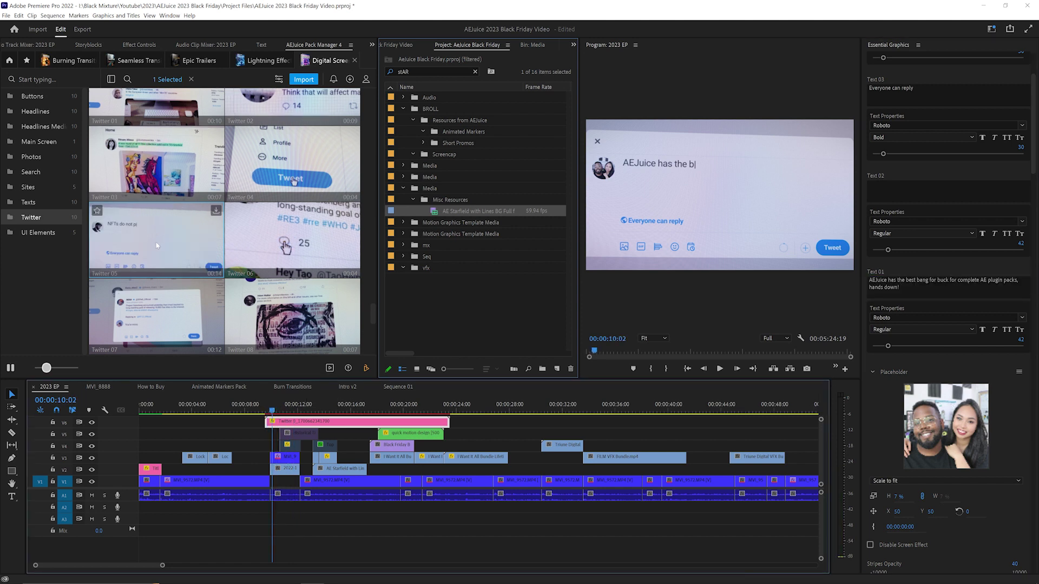
left_click(281, 411)
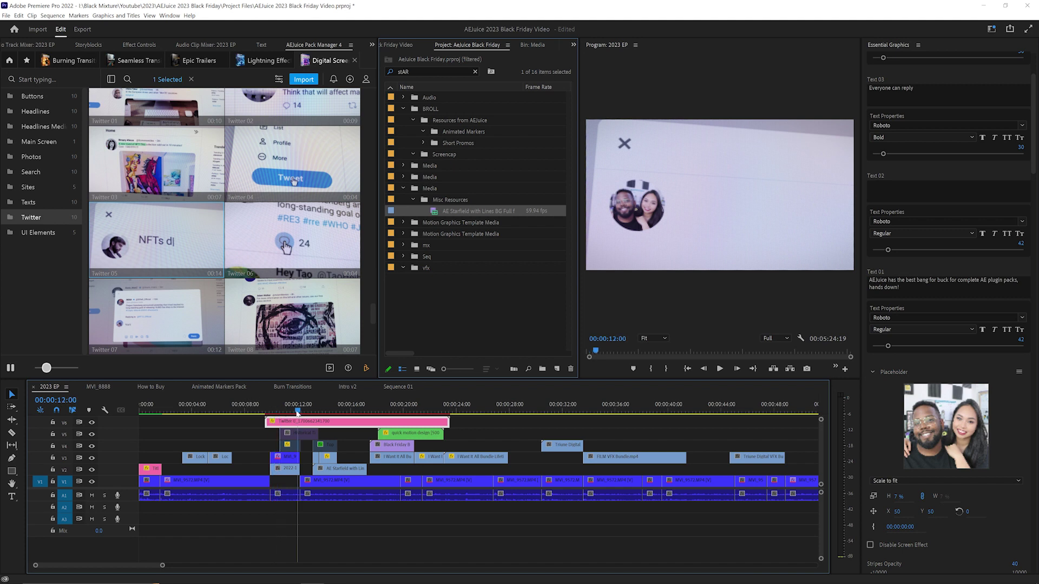